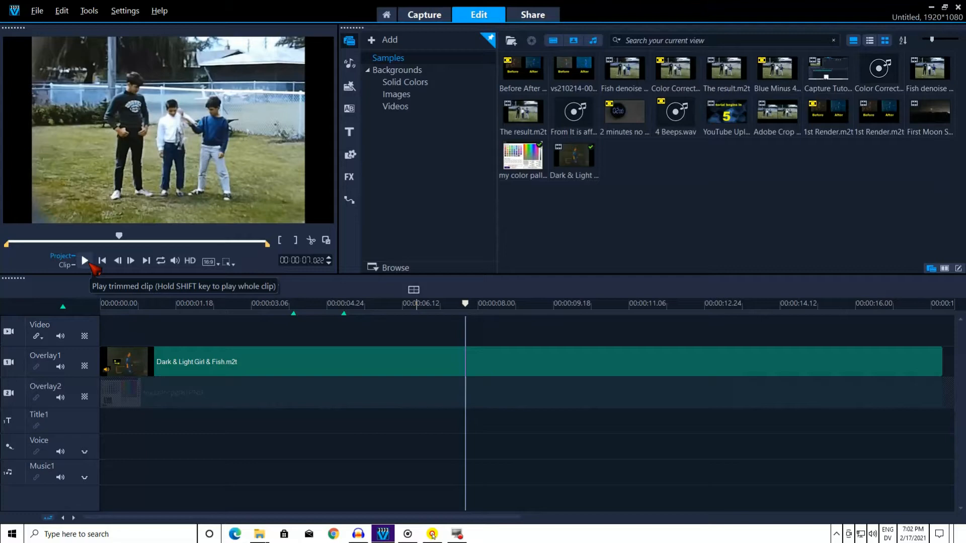
Split the Dark & Light Girl & Fish clip on Overlay1 at 00:00:05.005
{"action": "left_click", "coordinate": [466, 303]}
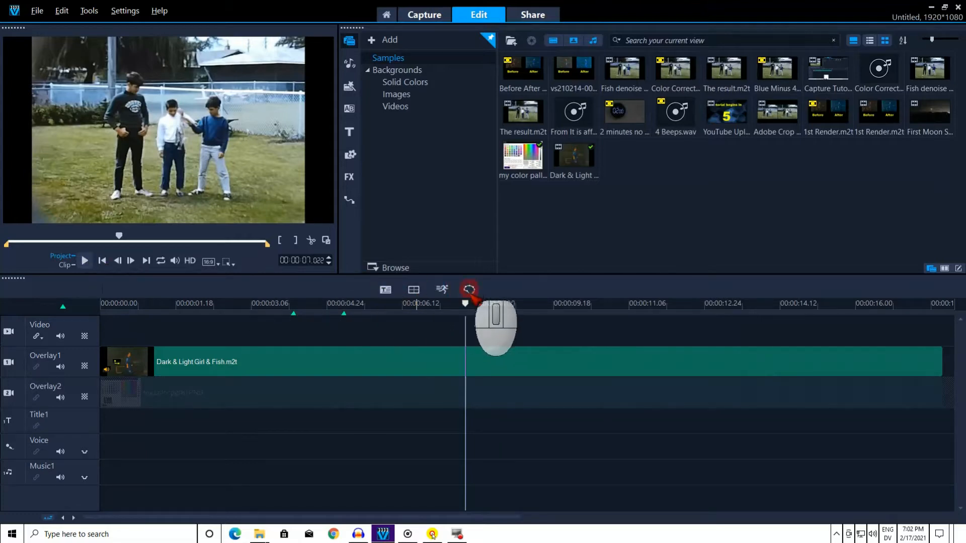
{"action": "left_click_drag", "start_coordinate": [467, 304], "coordinate": [344, 308]}
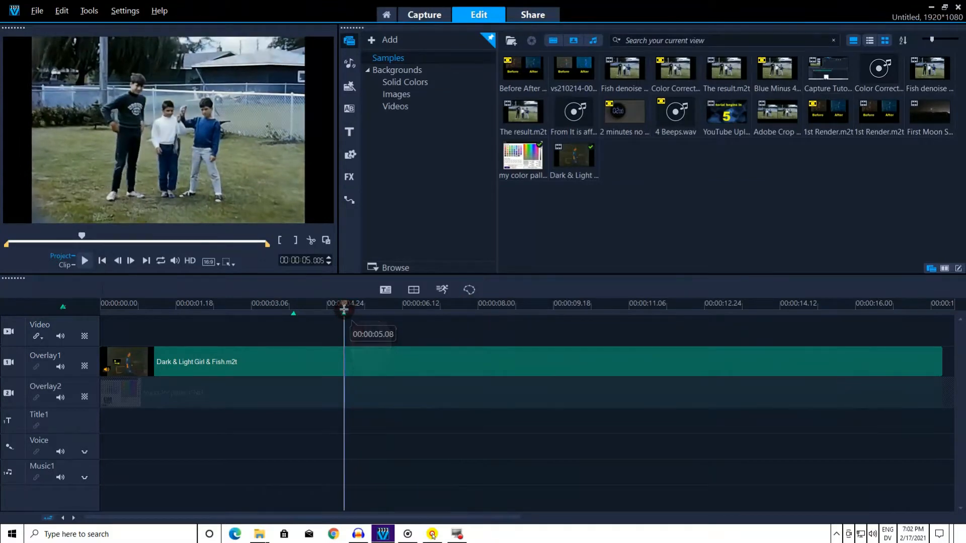
{"action": "left_click", "coordinate": [343, 359]}
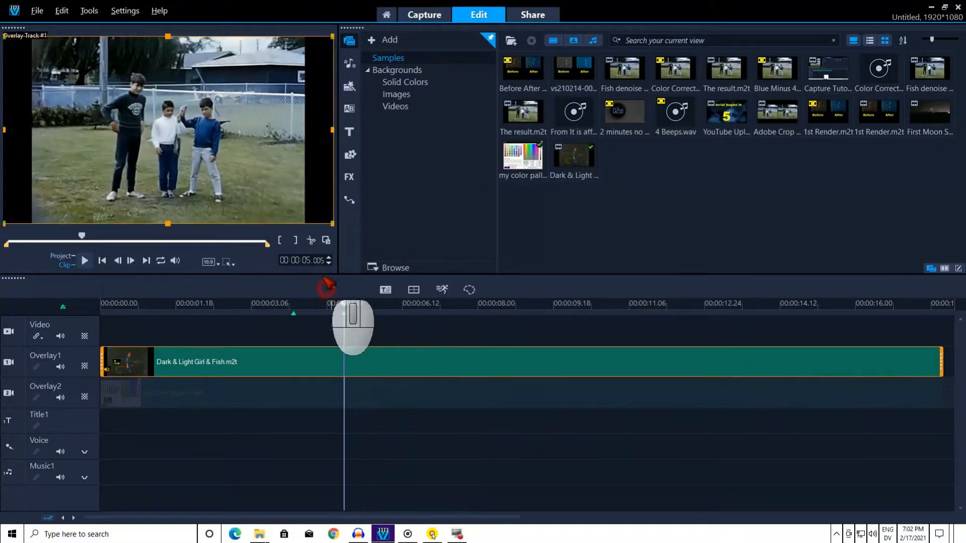
{"action": "left_click", "coordinate": [312, 240]}
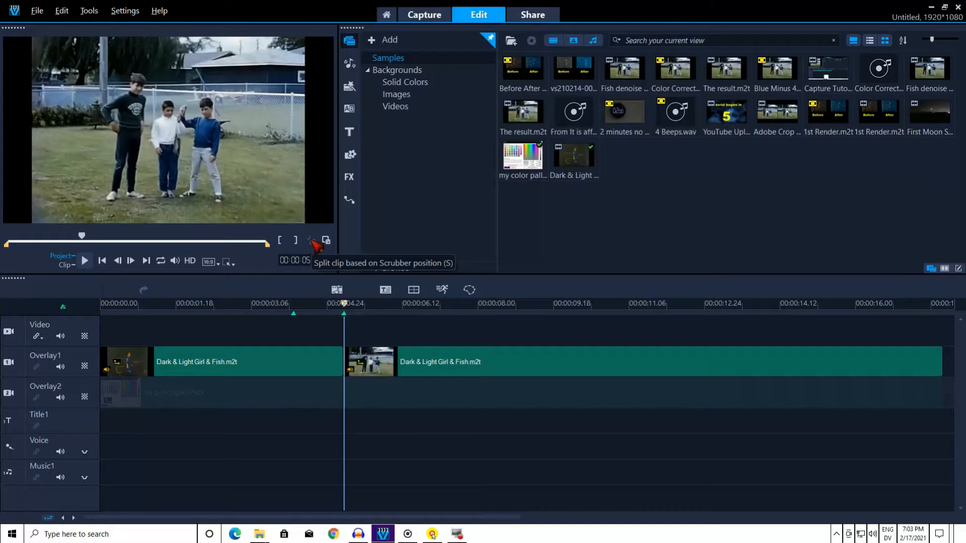
{"action": "left_click", "coordinate": [247, 355]}
{"action": "left_click", "coordinate": [461, 359]}
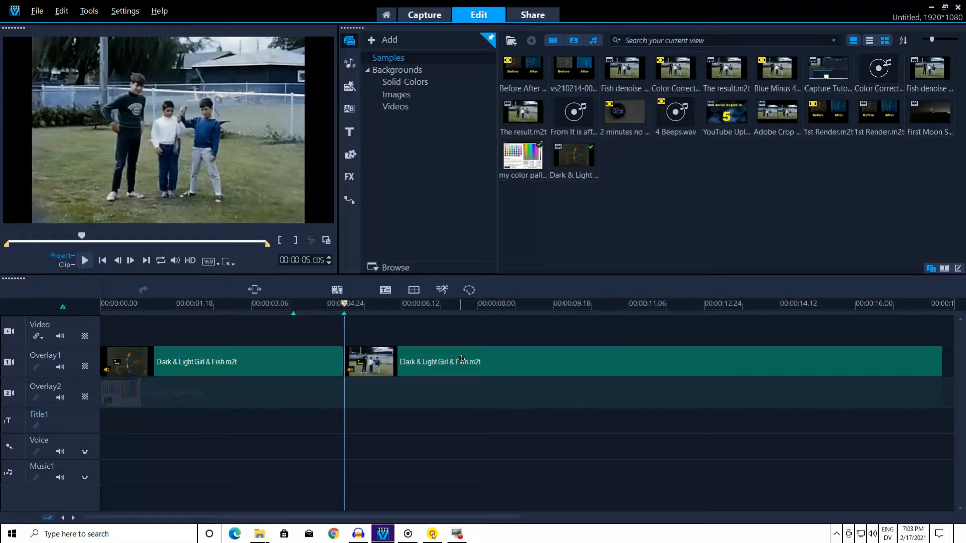
Enable the White Balance color correction for the first segment of the split clip on Overlay1
{"action": "left_click", "coordinate": [267, 360]}
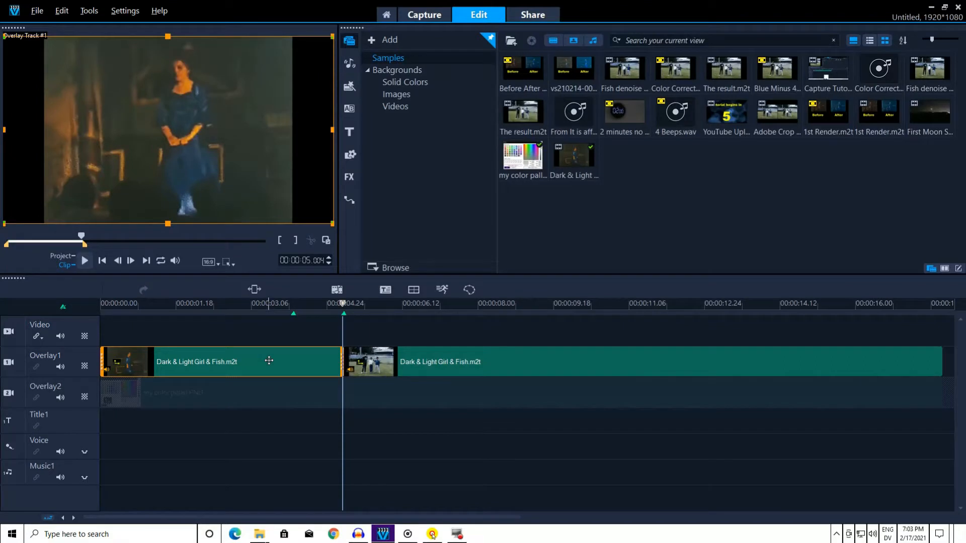
{"action": "left_click", "coordinate": [945, 269]}
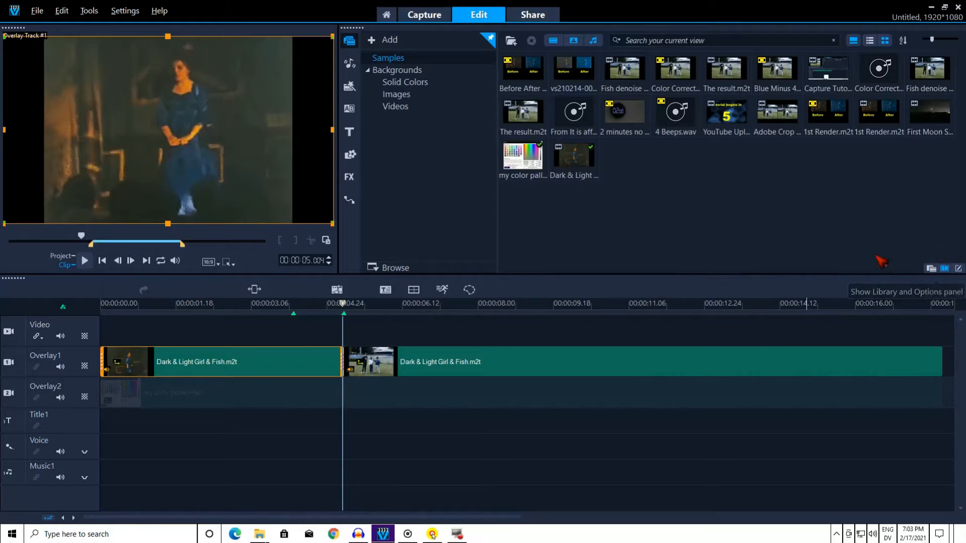
{"action": "left_click", "coordinate": [570, 268]}
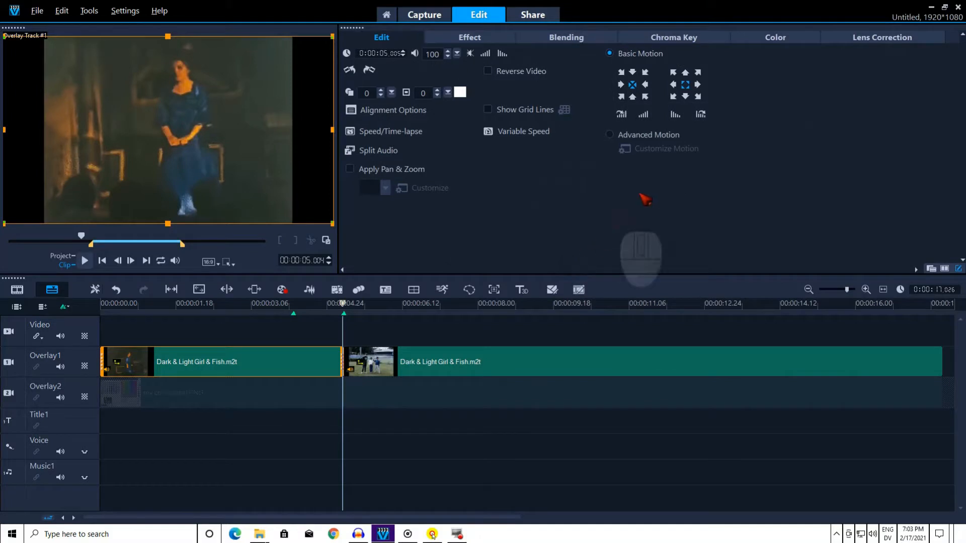
{"action": "left_click", "coordinate": [768, 37]}
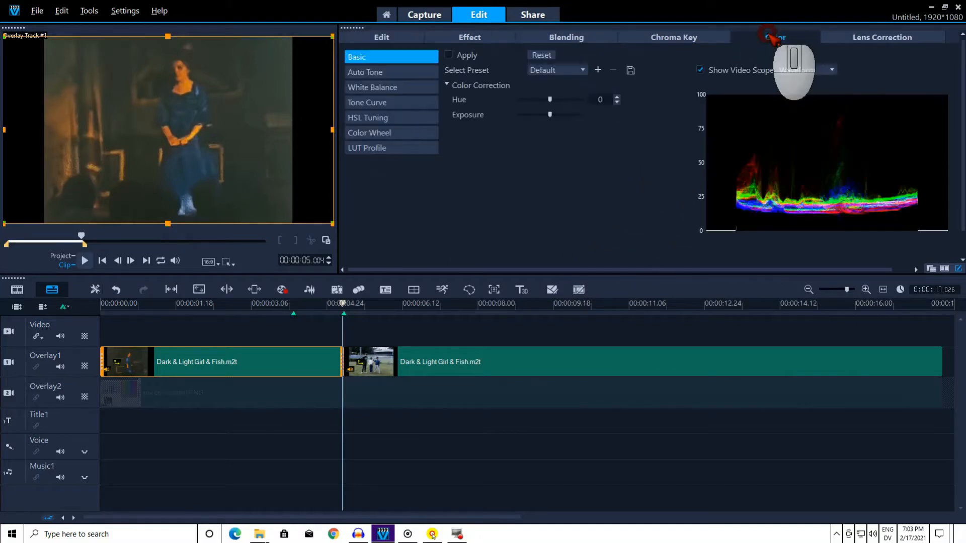
{"action": "left_click", "coordinate": [389, 90]}
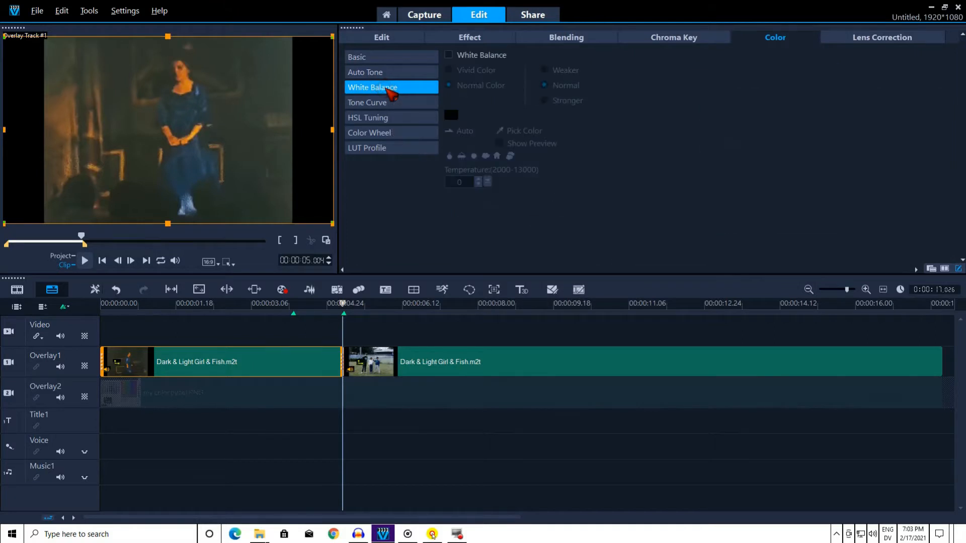
{"action": "left_click", "coordinate": [448, 55]}
{"action": "left_click", "coordinate": [445, 90]}
{"action": "left_click", "coordinate": [449, 56]}
{"action": "left_click", "coordinate": [449, 55]}
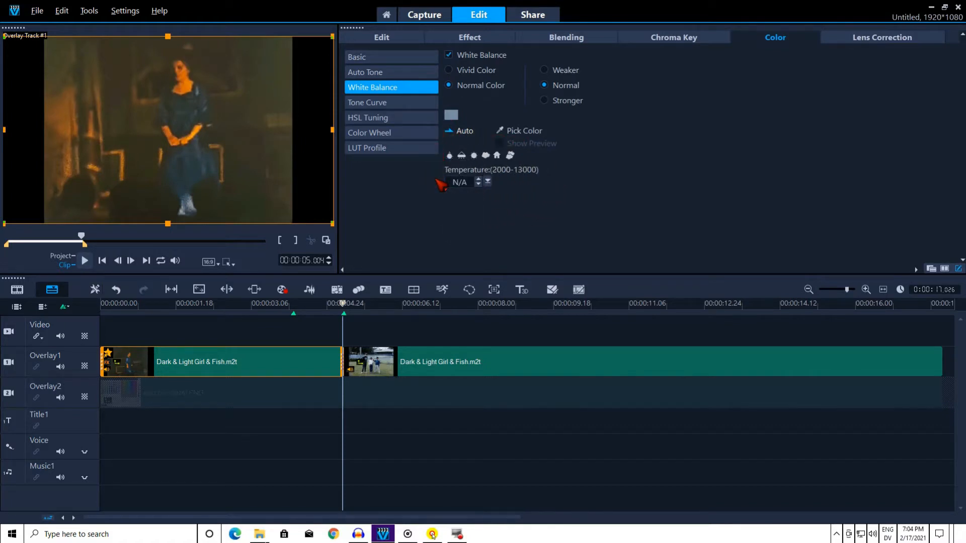
Try the white balance light-source presets on the first clip, ending on the 6500 temperature preset
{"action": "left_click", "coordinate": [449, 154]}
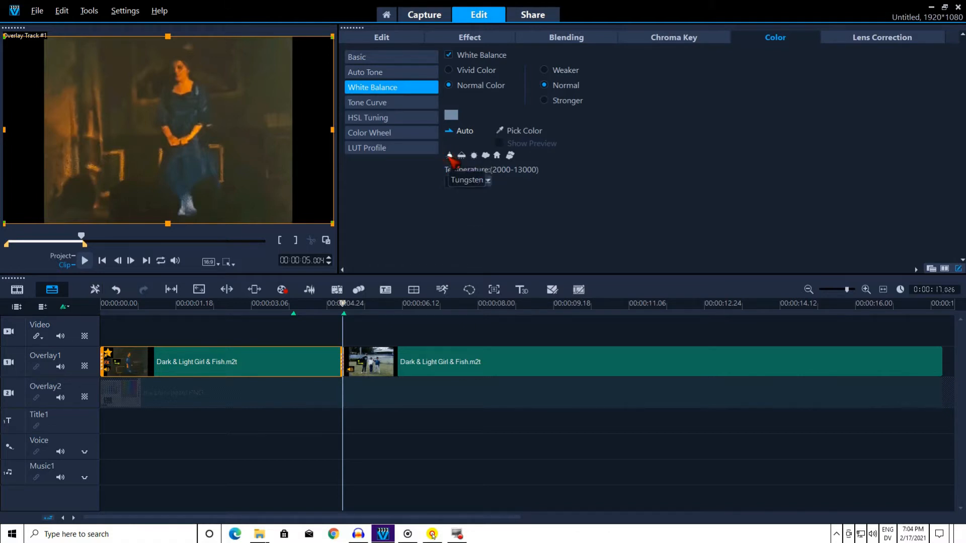
{"action": "left_click", "coordinate": [510, 155]}
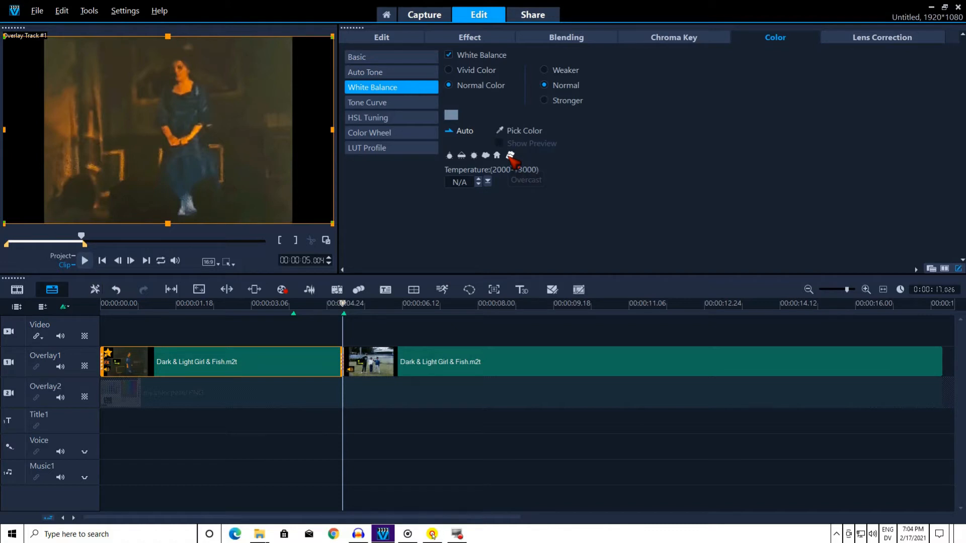
{"action": "left_click", "coordinate": [485, 155]}
{"action": "left_click", "coordinate": [486, 157]}
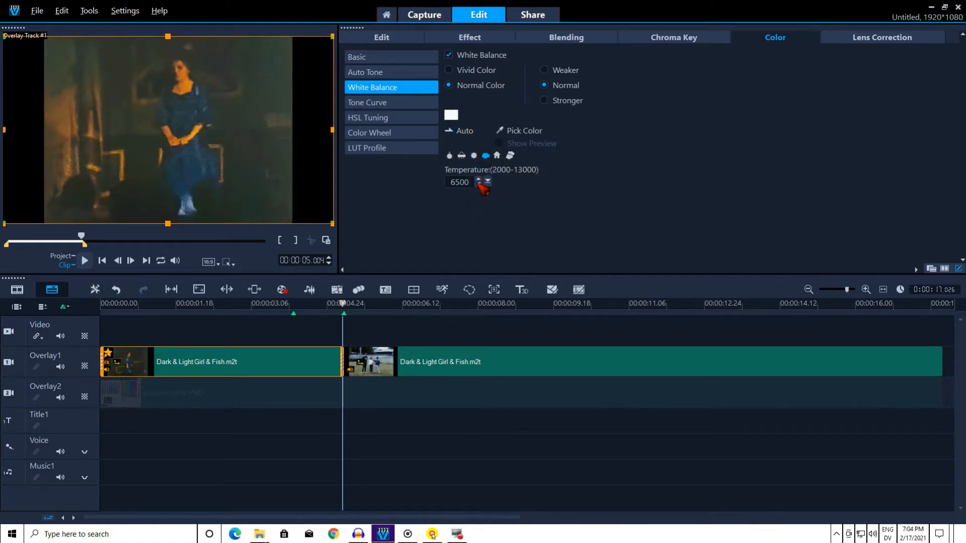
Lower the white balance temperature to 6100, and raise it back to 6500
{"action": "scroll", "coordinate": [479, 182], "scroll_direction": "down", "scroll_amount": 4}
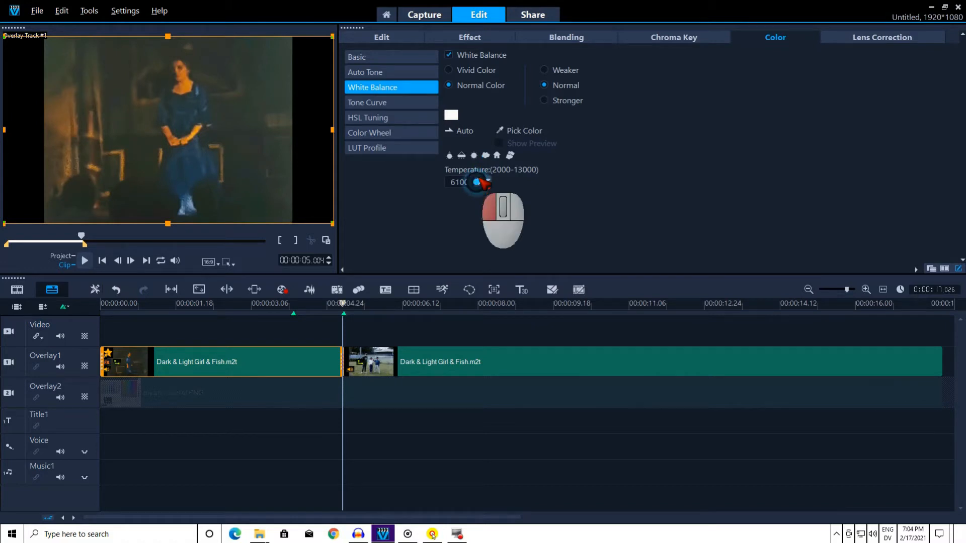
{"action": "left_click", "coordinate": [478, 180]}
{"action": "left_click", "coordinate": [479, 180]}
{"action": "left_click", "coordinate": [478, 180]}
{"action": "left_click", "coordinate": [478, 180]}
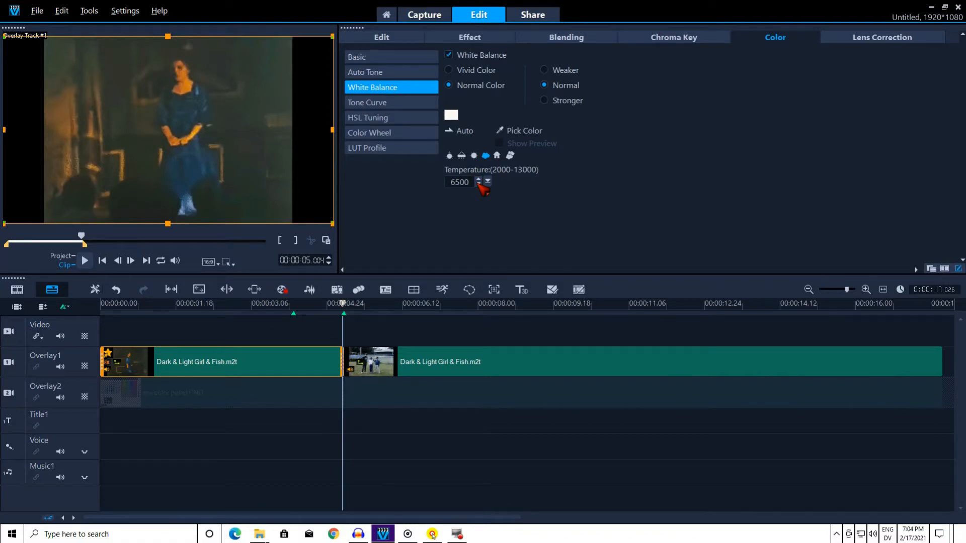
Apply the Tungsten white balance preset and lower its temperature to 2500
{"action": "left_click", "coordinate": [449, 156]}
{"action": "left_click", "coordinate": [449, 156]}
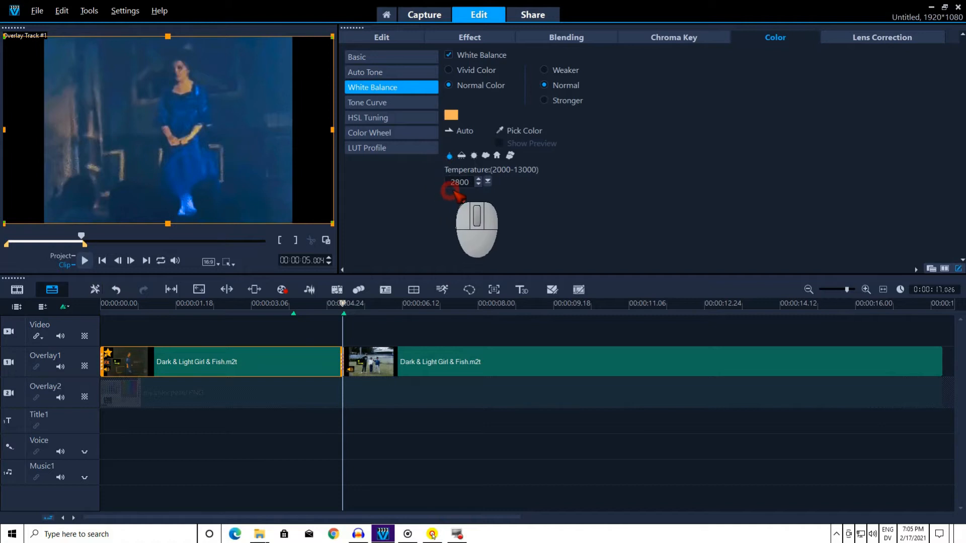
{"action": "left_click", "coordinate": [478, 184]}
{"action": "left_click", "coordinate": [478, 184]}
{"action": "left_click", "coordinate": [479, 185]}
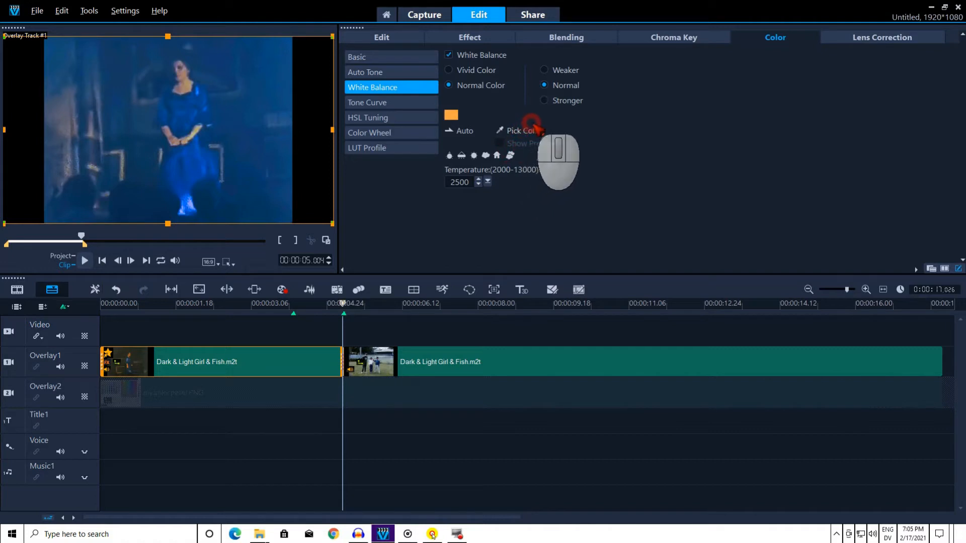
Try the Weaker, Stronger and Vivid Color white balance options, and return to Normal Color with Normal strength
{"action": "left_click", "coordinate": [545, 70]}
{"action": "left_click", "coordinate": [544, 100]}
{"action": "left_click", "coordinate": [448, 70]}
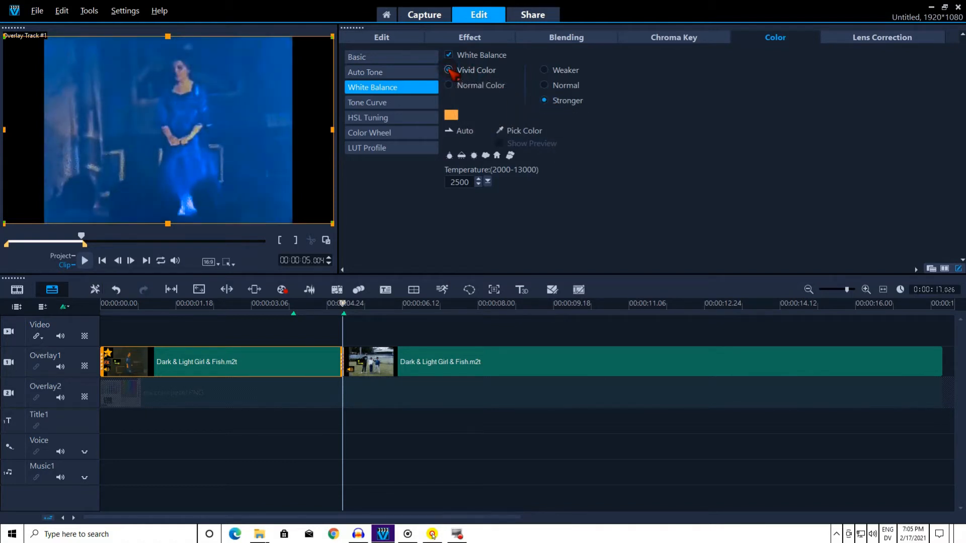
{"action": "left_click", "coordinate": [450, 85]}
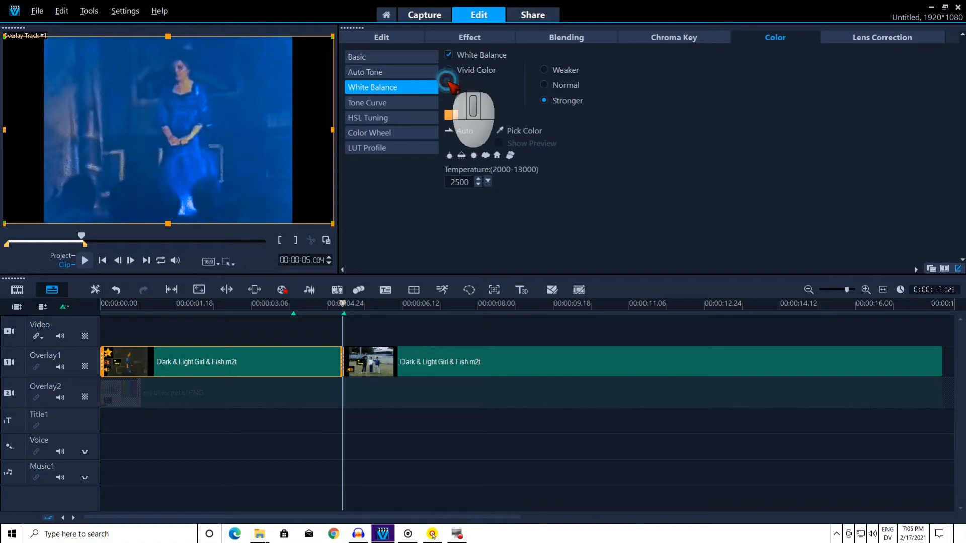
{"action": "left_click", "coordinate": [545, 85]}
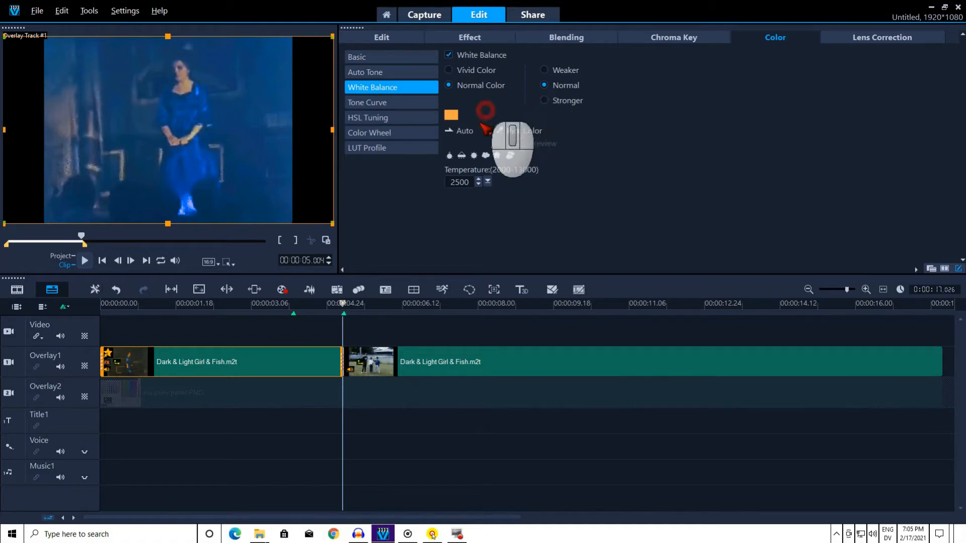
Activate Pick Color for the white balance, try Show Preview off and on, and leave the preview shown
{"action": "left_click", "coordinate": [515, 130]}
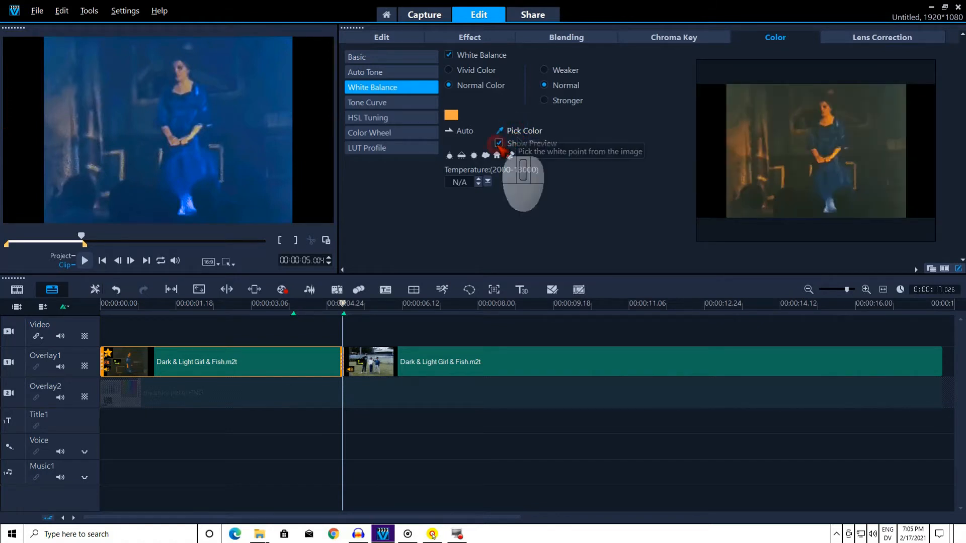
{"action": "left_click", "coordinate": [498, 144]}
{"action": "left_click", "coordinate": [498, 143]}
{"action": "left_click", "coordinate": [498, 144]}
{"action": "left_click", "coordinate": [498, 144]}
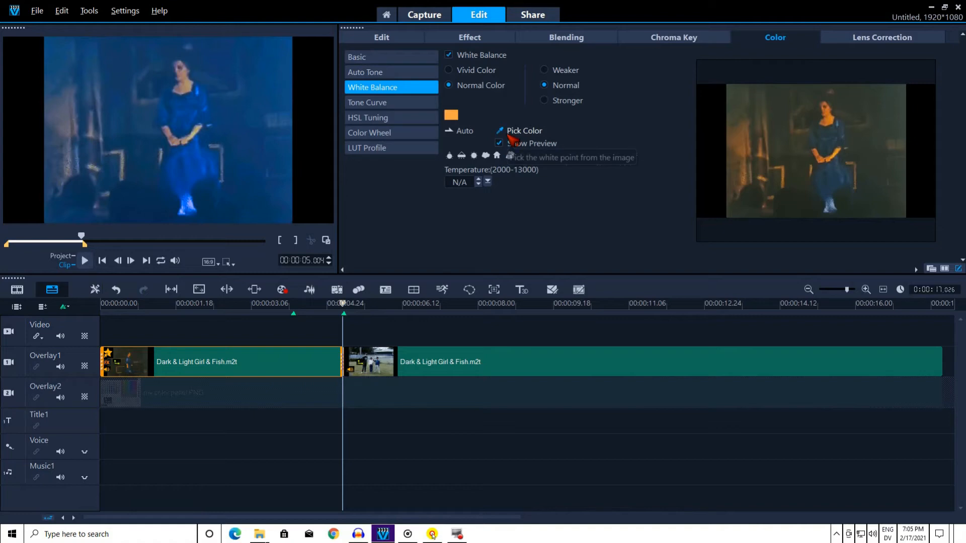
{"action": "left_click", "coordinate": [511, 133]}
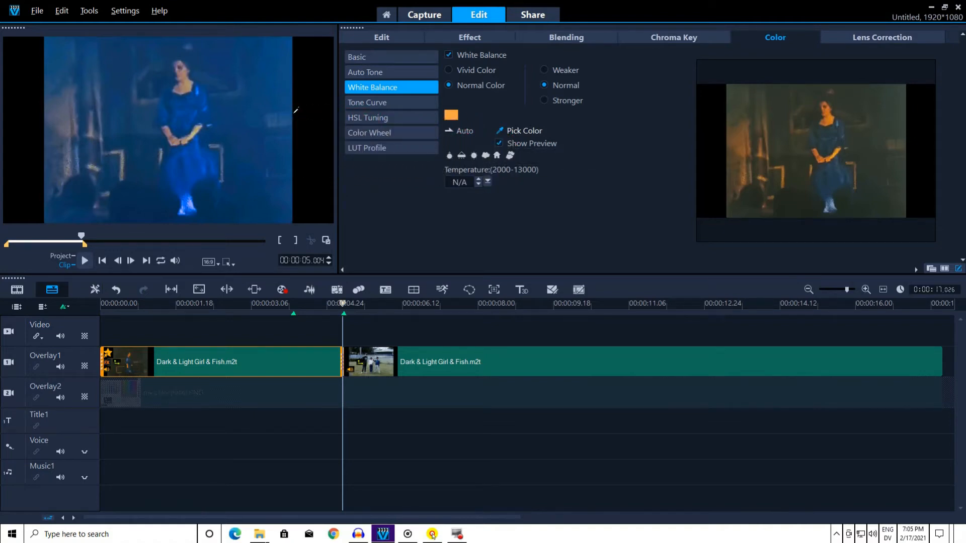
Pick the white point from the woman's blue dress in the video frame
{"action": "left_click", "coordinate": [350, 119]}
{"action": "left_click", "coordinate": [189, 84]}
{"action": "left_click", "coordinate": [190, 84]}
{"action": "left_click", "coordinate": [191, 101]}
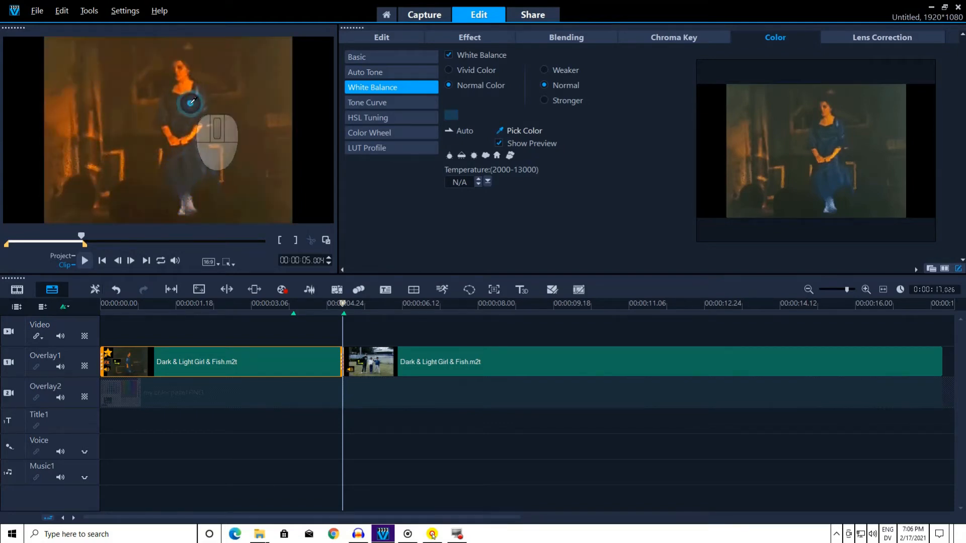
Resample the white point at several spots in the background beside the woman
{"action": "left_click", "coordinate": [281, 115]}
{"action": "left_click", "coordinate": [276, 118]}
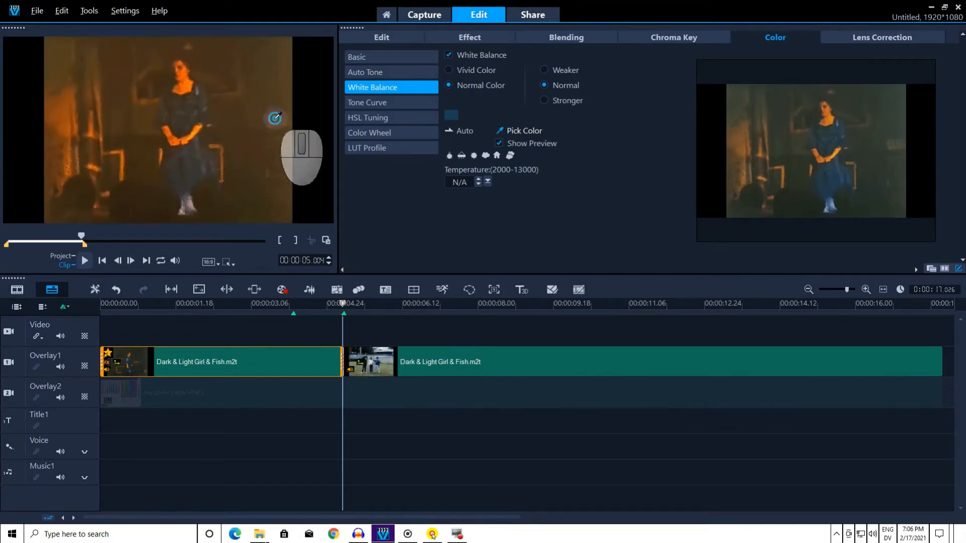
{"action": "left_click", "coordinate": [268, 172]}
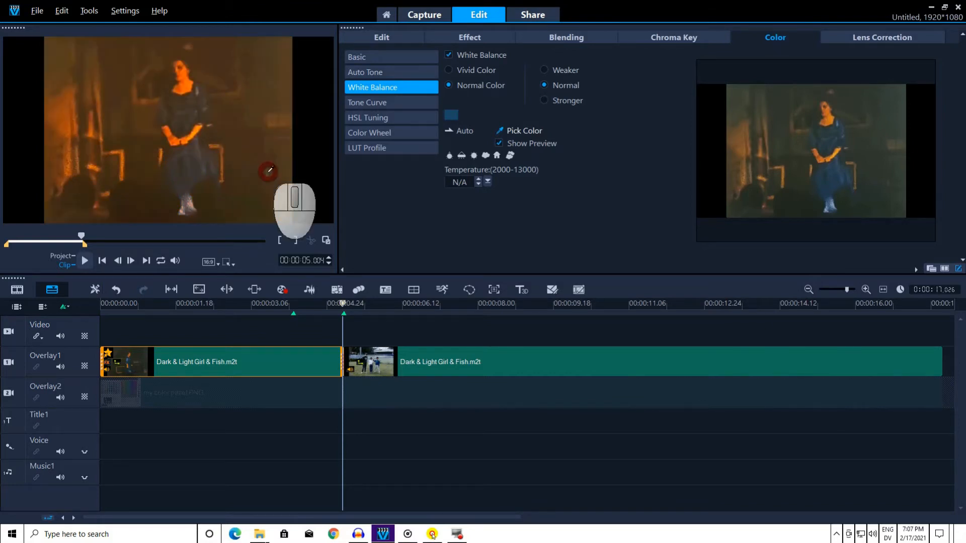
{"action": "left_click", "coordinate": [275, 111]}
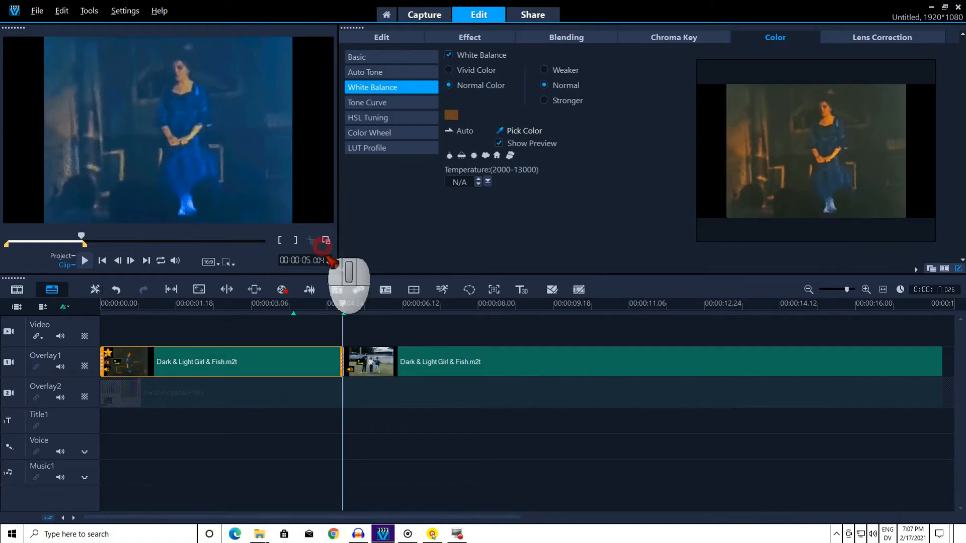
Move the playhead to 00:00:03.026 and reactivate white balance Pick Color for the first Overlay1 clip
{"action": "left_click_drag", "start_coordinate": [343, 308], "coordinate": [283, 308]}
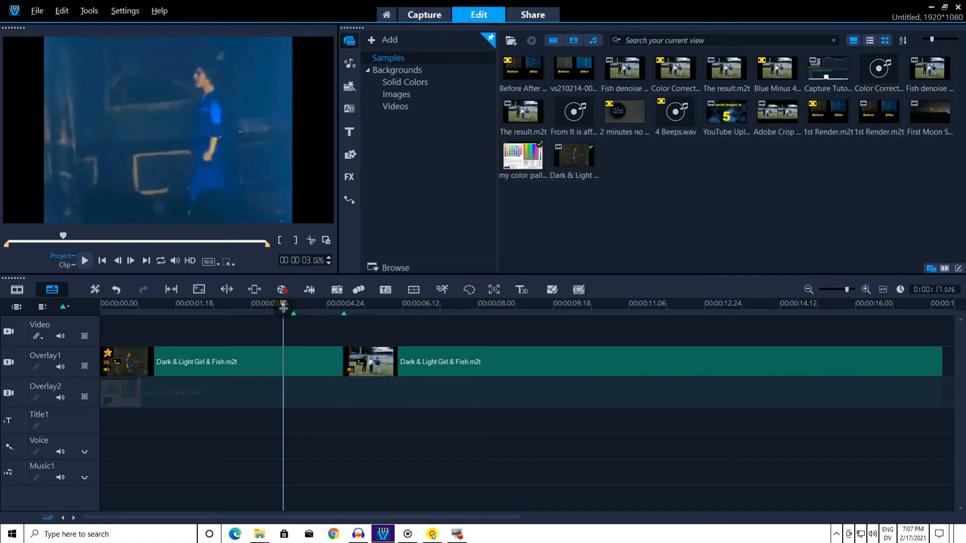
{"action": "left_click", "coordinate": [277, 358]}
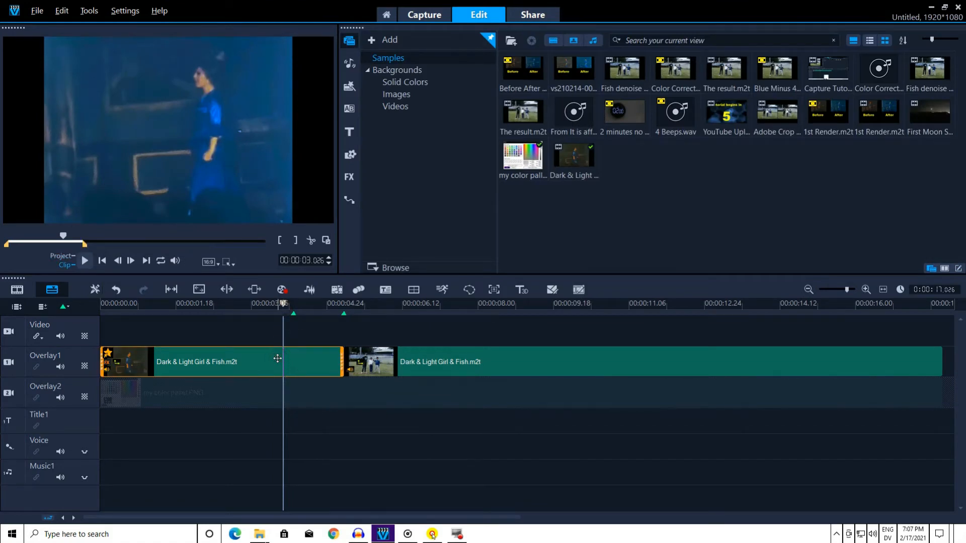
{"action": "double_click", "coordinate": [278, 358]}
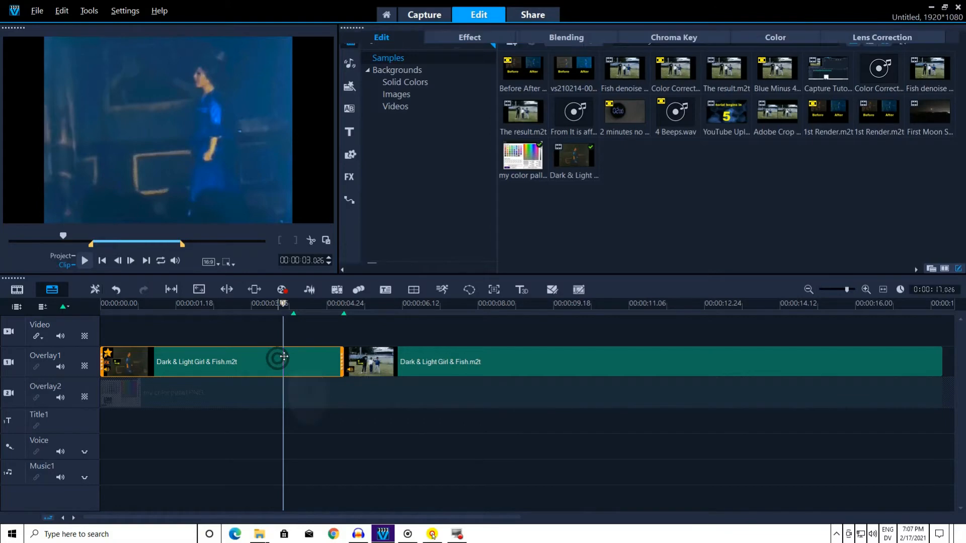
{"action": "left_click", "coordinate": [775, 38]}
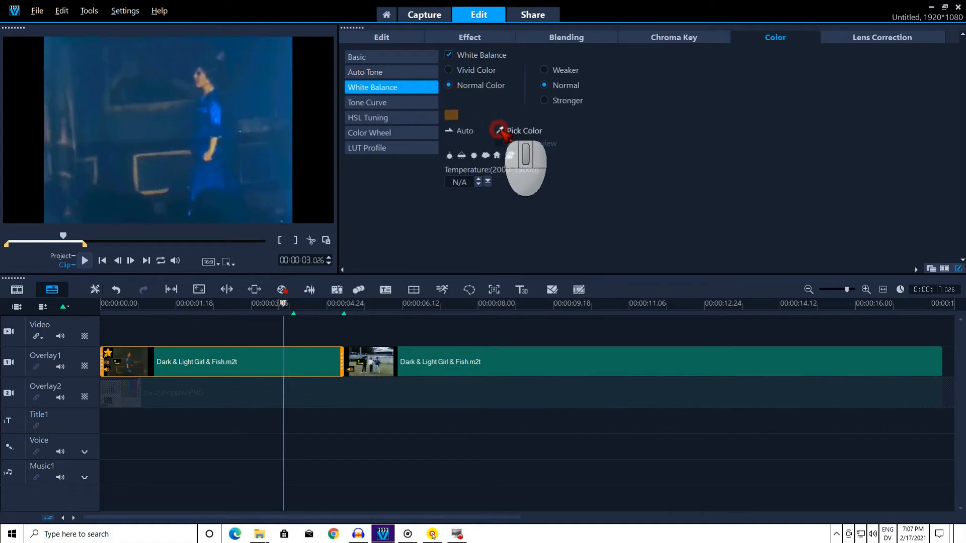
{"action": "left_click", "coordinate": [500, 131]}
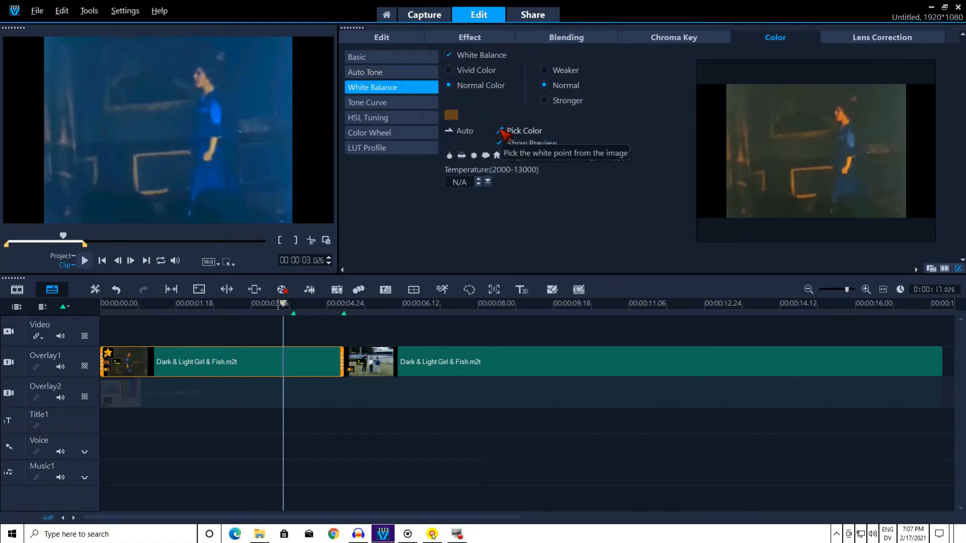
Sample new white points from the background on both sides of the walking woman
{"action": "left_click", "coordinate": [187, 148]}
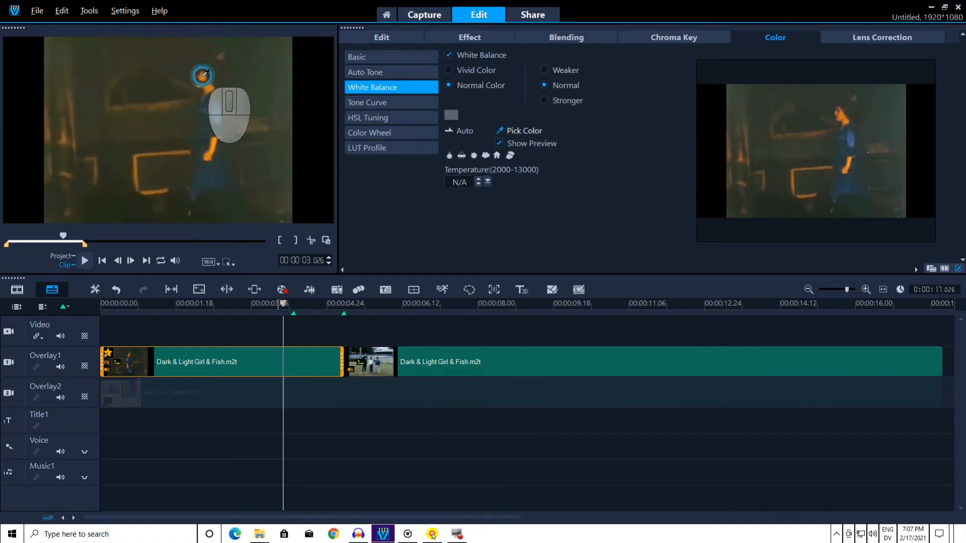
{"action": "left_click", "coordinate": [255, 117]}
{"action": "left_click", "coordinate": [240, 131]}
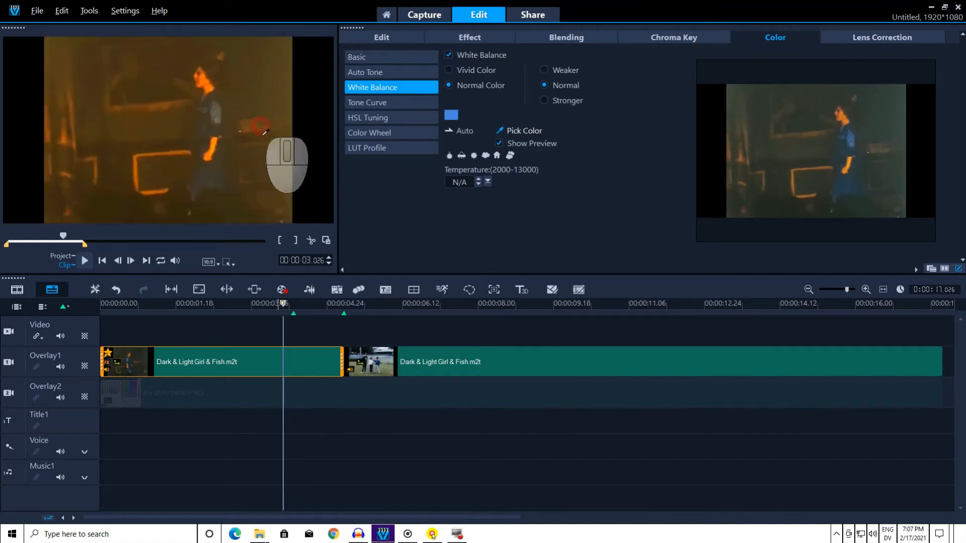
Resample the white point from the background around the woman and enable the Overlay2 track holding the color palette image
{"action": "left_click", "coordinate": [253, 120]}
{"action": "left_click", "coordinate": [164, 149]}
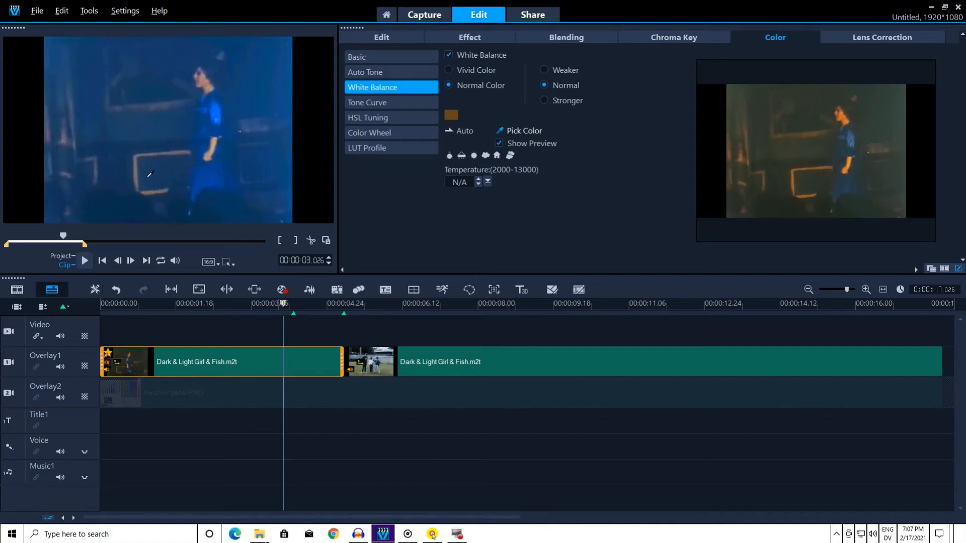
{"action": "left_click", "coordinate": [18, 393]}
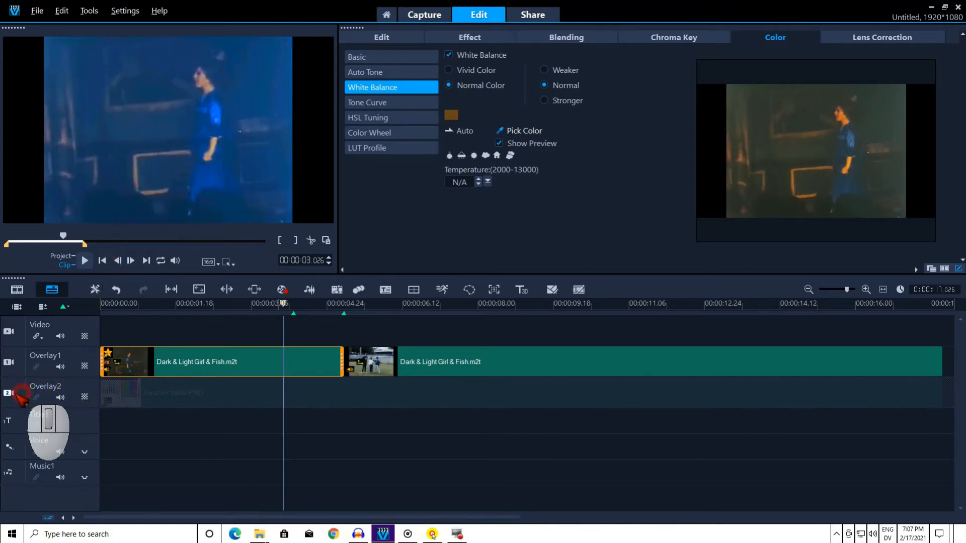
{"action": "left_click", "coordinate": [15, 393]}
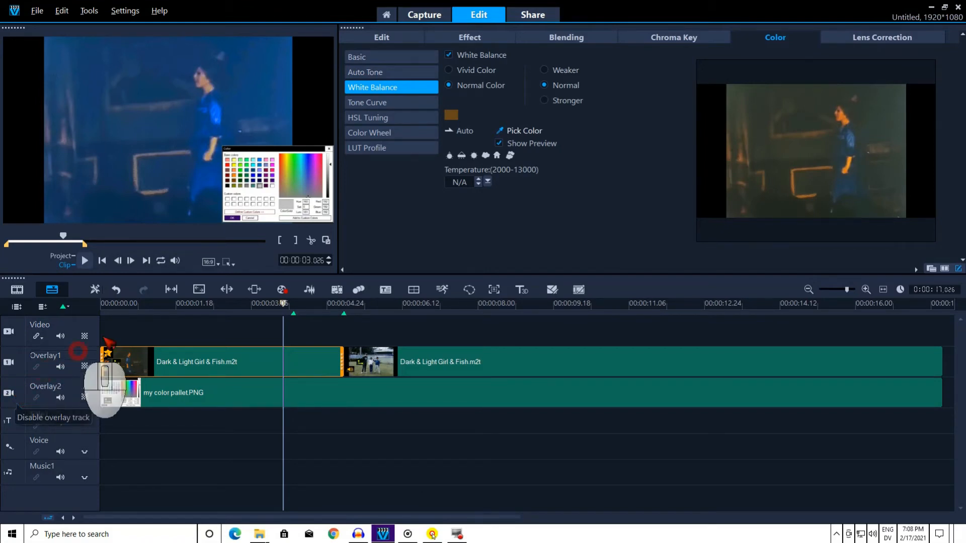
Sample white points from several basic color swatches of the palette image overlaid on the video frame
{"action": "left_click", "coordinate": [254, 171]}
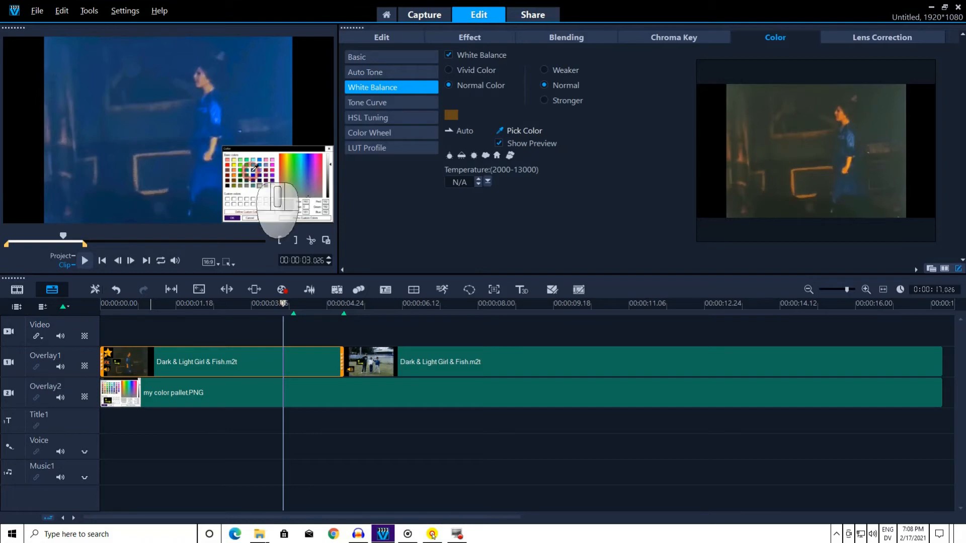
{"action": "left_click", "coordinate": [255, 169]}
{"action": "left_click", "coordinate": [240, 166]}
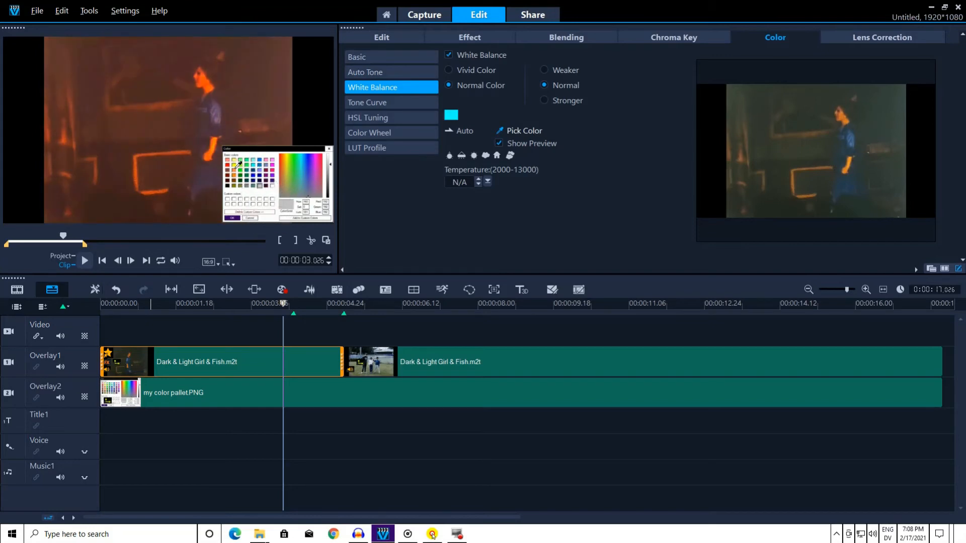
{"action": "left_click", "coordinate": [237, 168]}
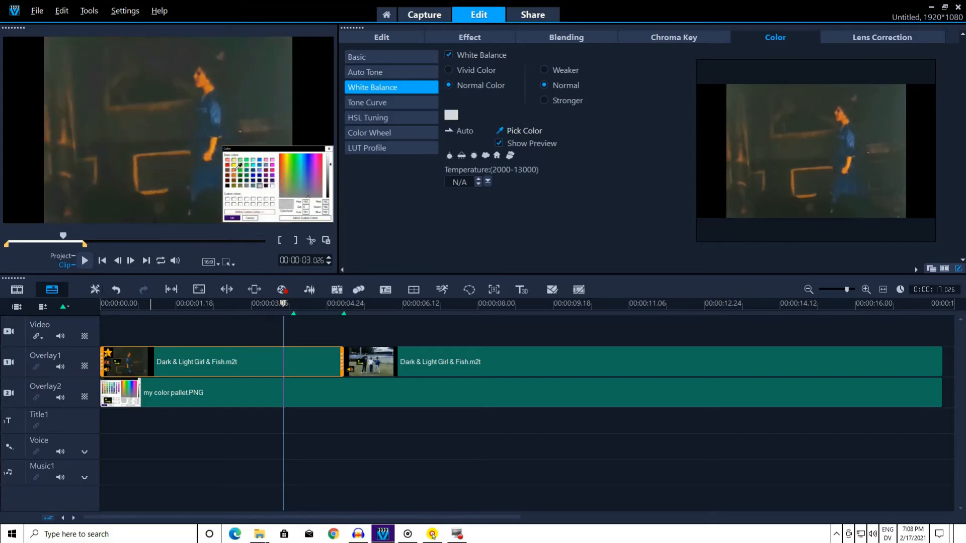
{"action": "left_click", "coordinate": [238, 168]}
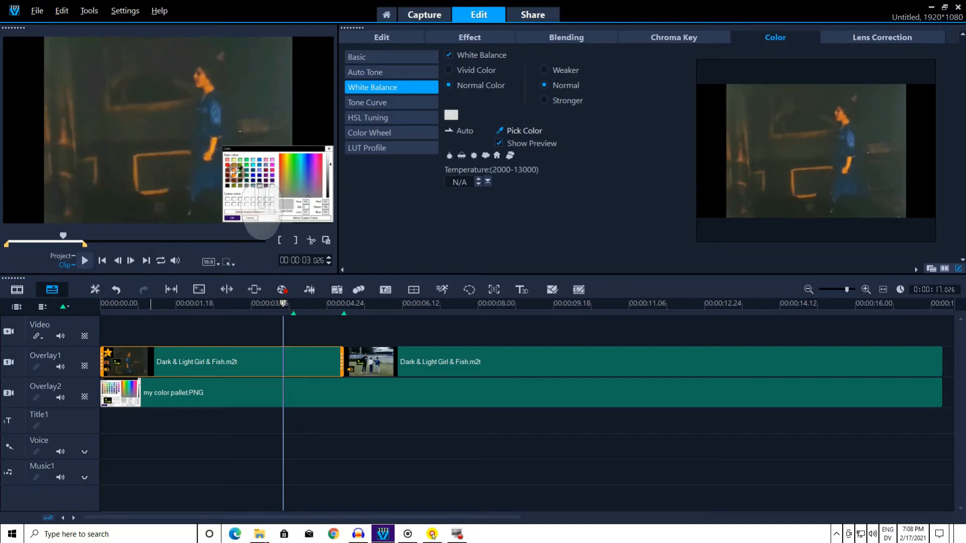
{"action": "left_click", "coordinate": [238, 167]}
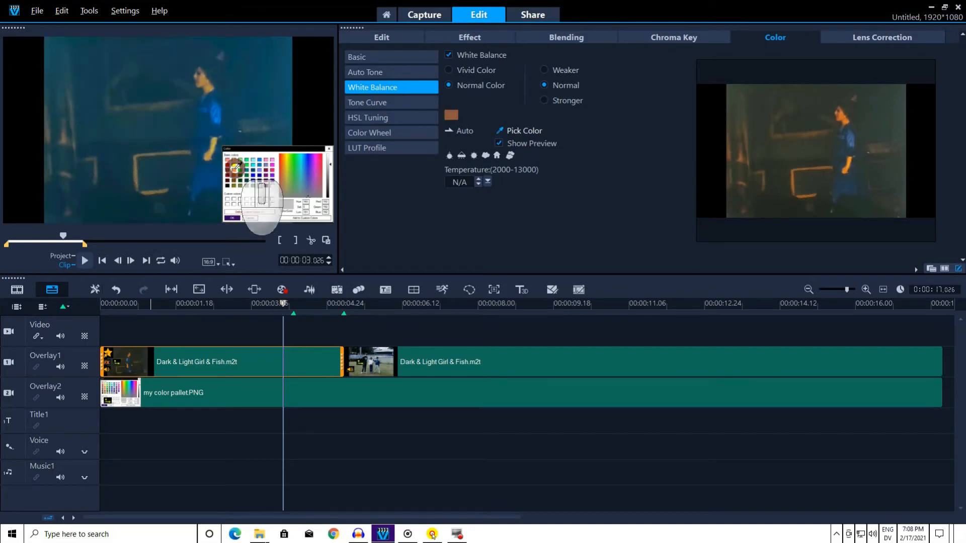
Sample the white point from the orange area of the palette image's color spectrum
{"action": "left_click", "coordinate": [282, 177]}
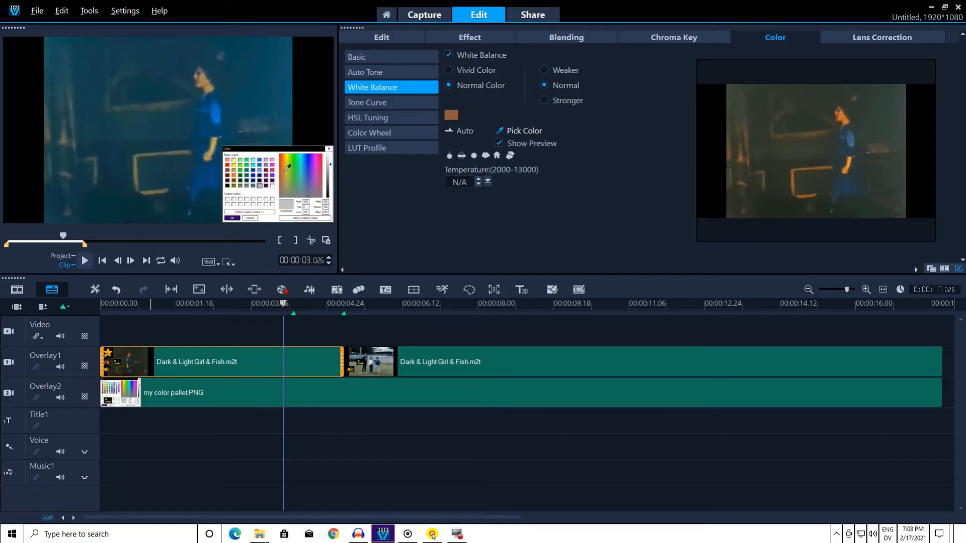
{"action": "left_click", "coordinate": [285, 169]}
{"action": "left_click", "coordinate": [282, 171]}
{"action": "left_click", "coordinate": [285, 170]}
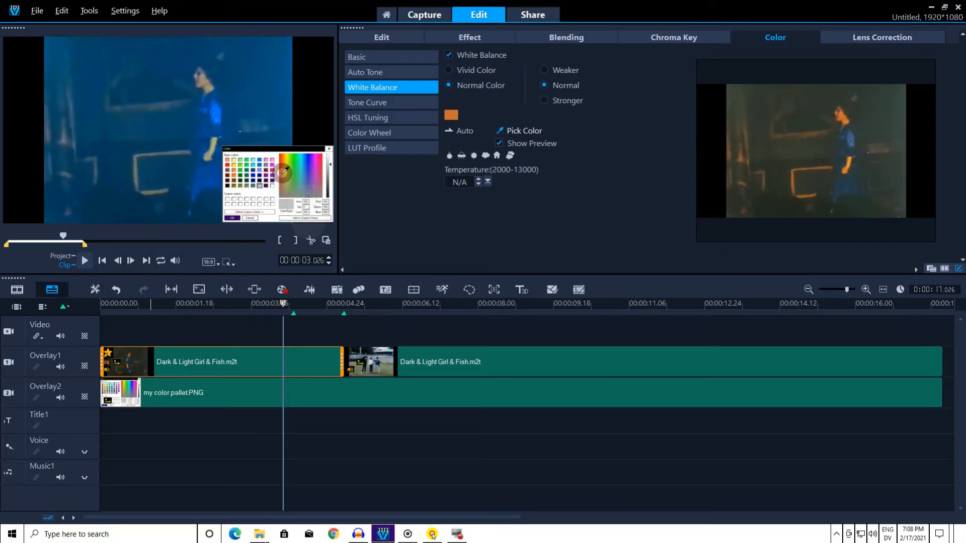
{"action": "left_click", "coordinate": [284, 170]}
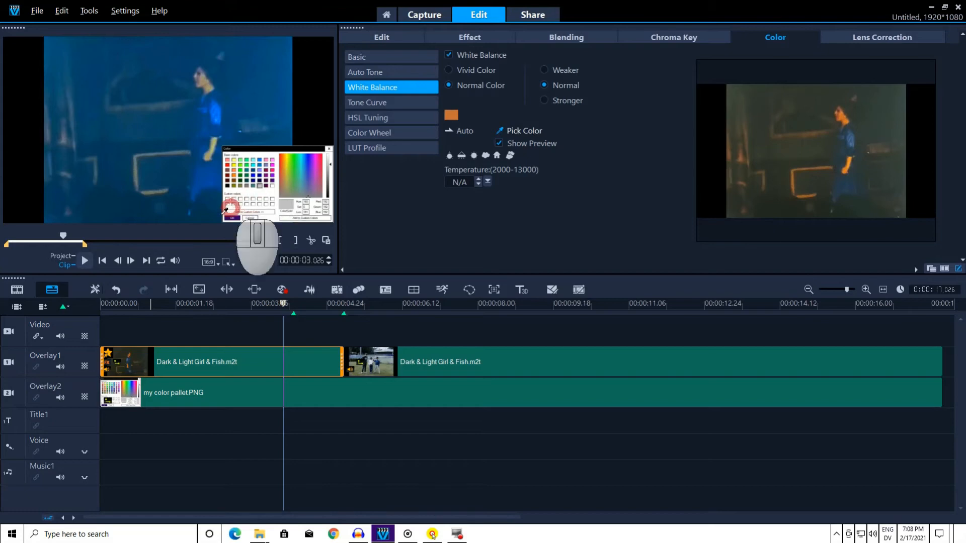
Delete my color pallet.PNG from Overlay2 and move the first Dark & Light Girl & Fish.m2t clip to the start of the Video track
{"action": "left_click", "coordinate": [149, 368]}
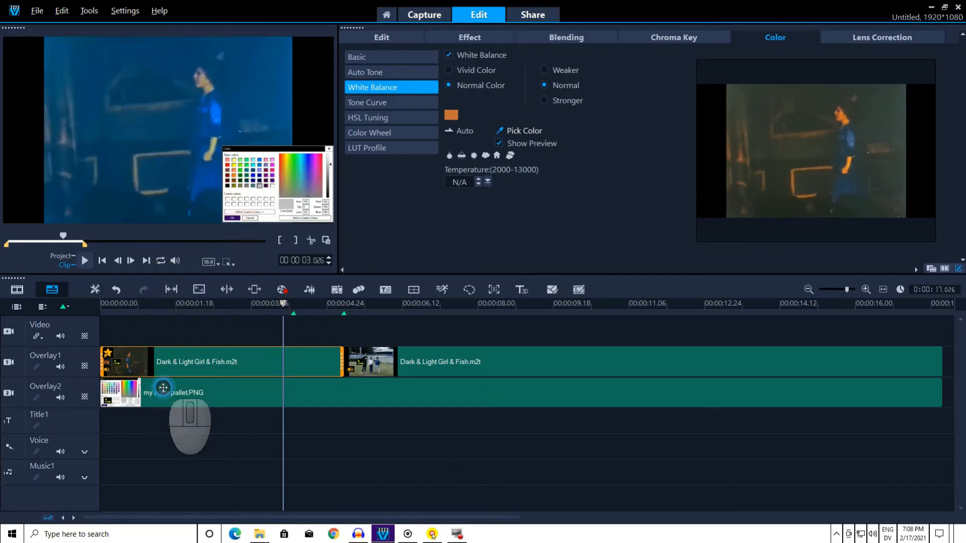
{"action": "left_click", "coordinate": [163, 387]}
{"action": "right_click", "coordinate": [163, 387]}
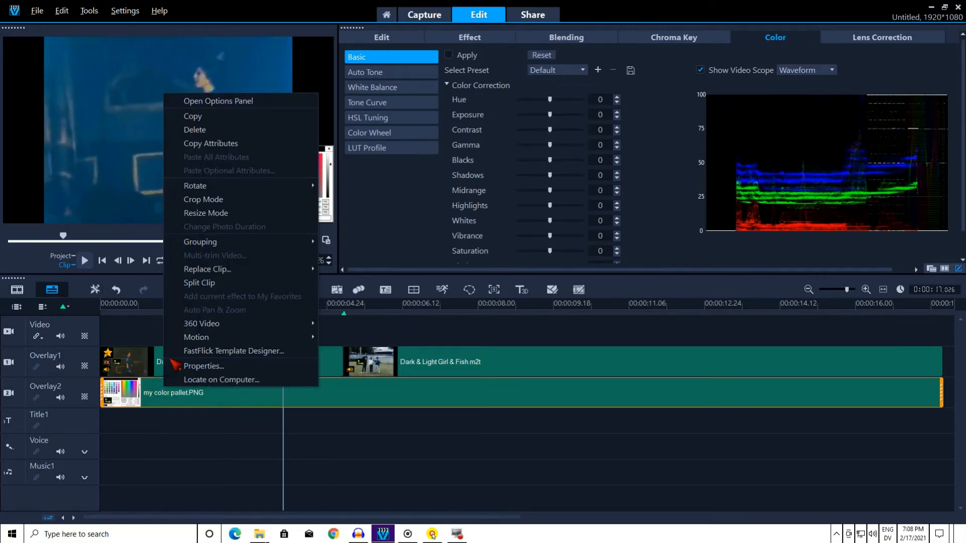
{"action": "left_click", "coordinate": [230, 130]}
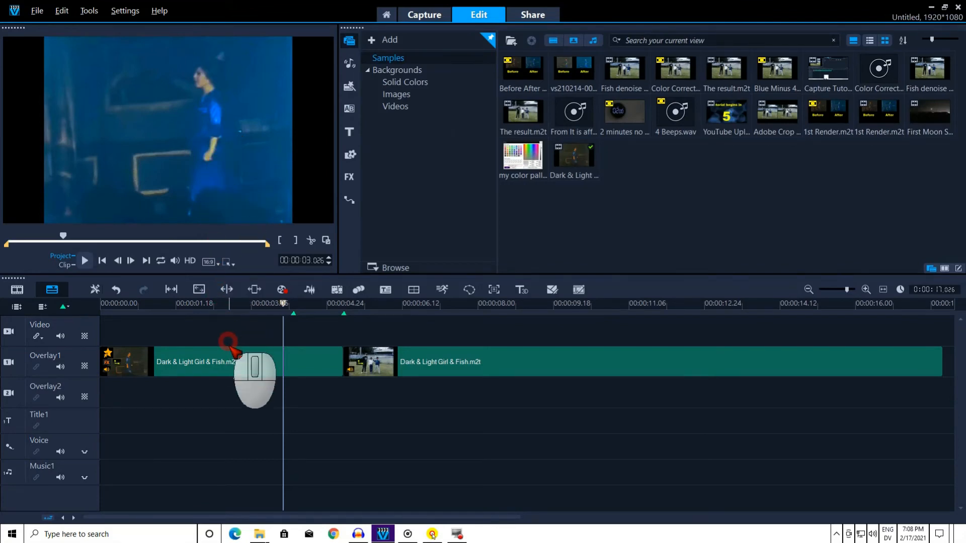
{"action": "left_click_drag", "start_coordinate": [232, 355], "coordinate": [231, 334]}
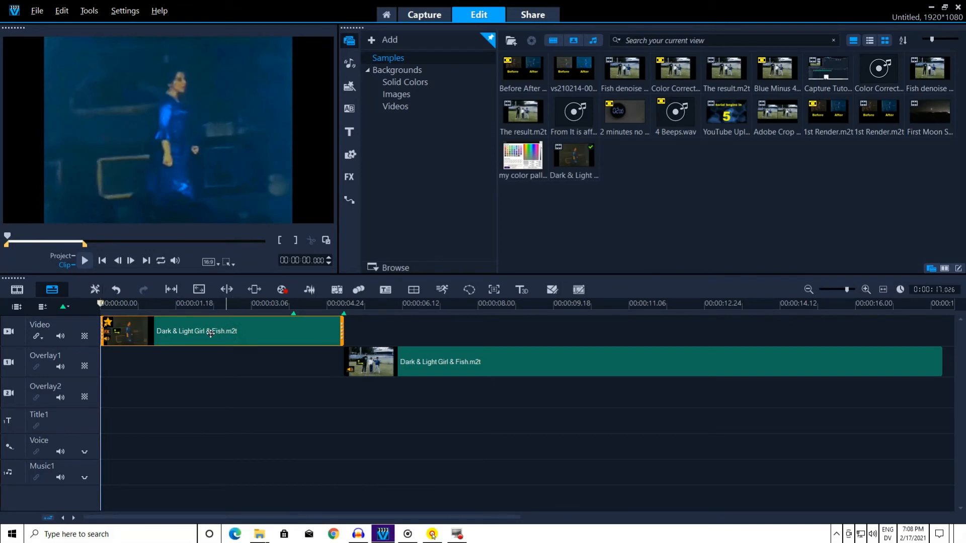
Play part of the color-corrected woman clip in clip mode and return to its beginning
{"action": "left_click", "coordinate": [84, 260]}
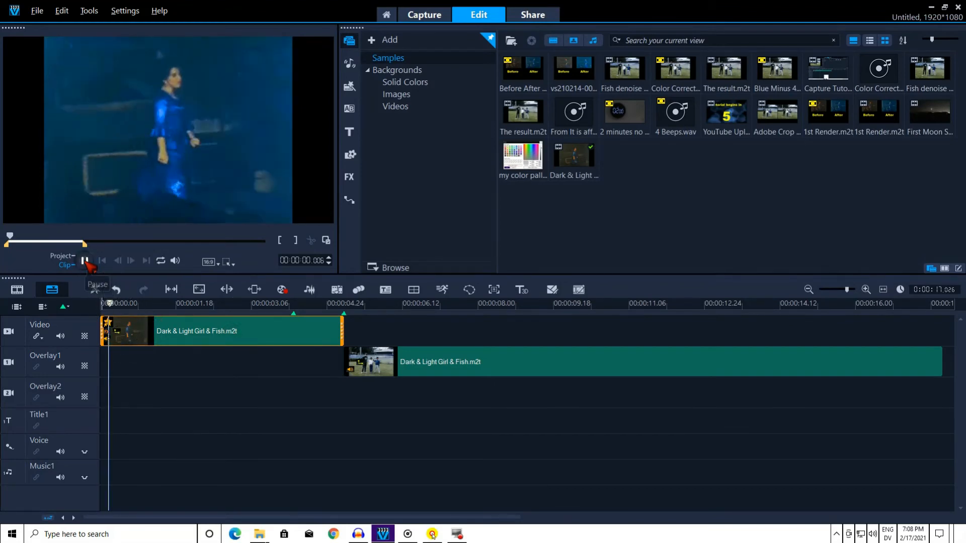
{"action": "left_click", "coordinate": [85, 261]}
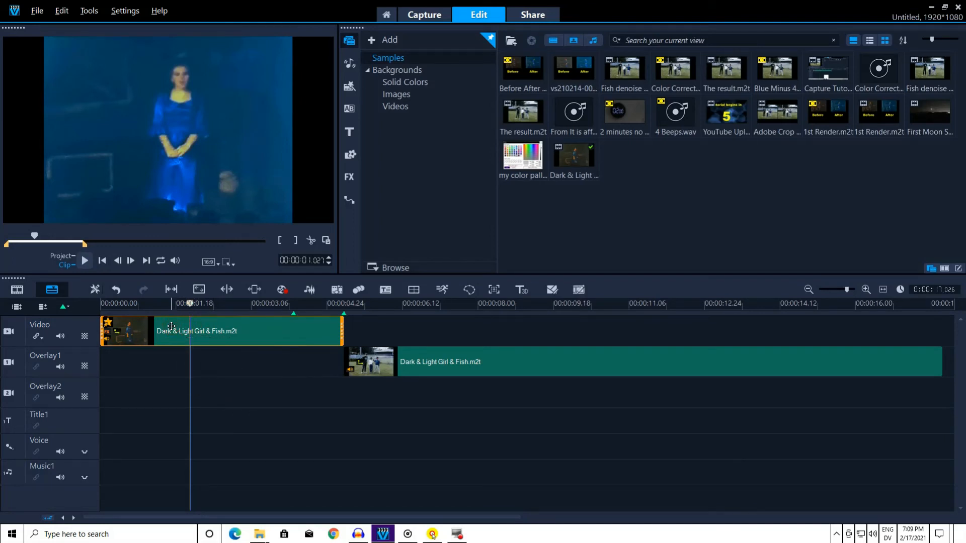
{"action": "mouse_move", "coordinate": [161, 342]}
{"action": "left_mouse_down"}
{"action": "mouse_move", "coordinate": [166, 356]}
{"action": "mouse_move", "coordinate": [164, 338]}
{"action": "left_mouse_up"}
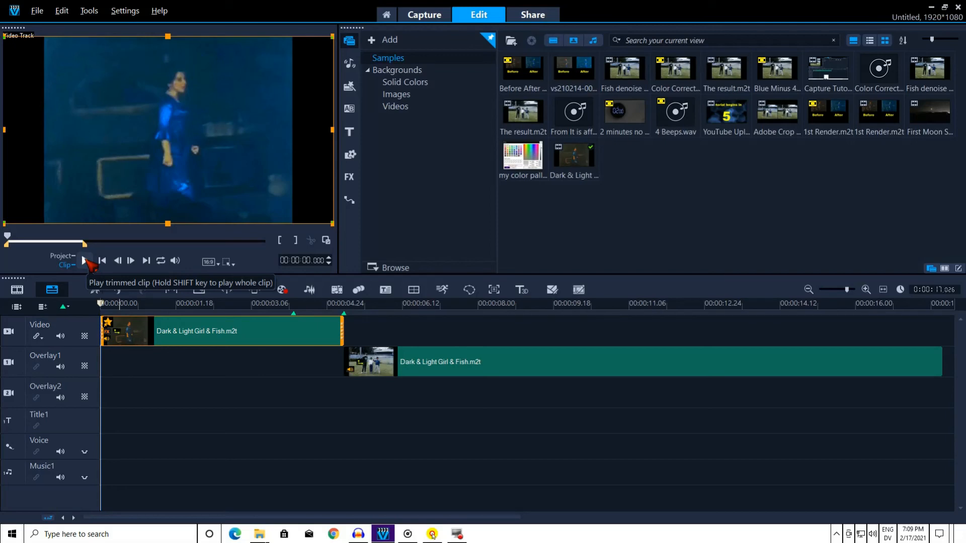
Play the whole project from the start and pause at 00:00:07.001 in the scene with the three boys
{"action": "left_click", "coordinate": [59, 255]}
{"action": "left_click", "coordinate": [85, 260]}
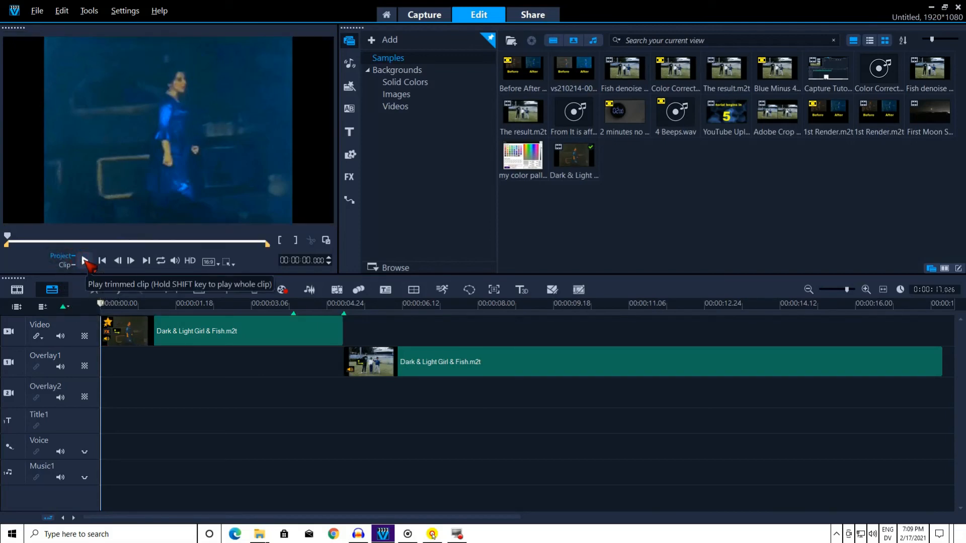
{"action": "left_click", "coordinate": [85, 260]}
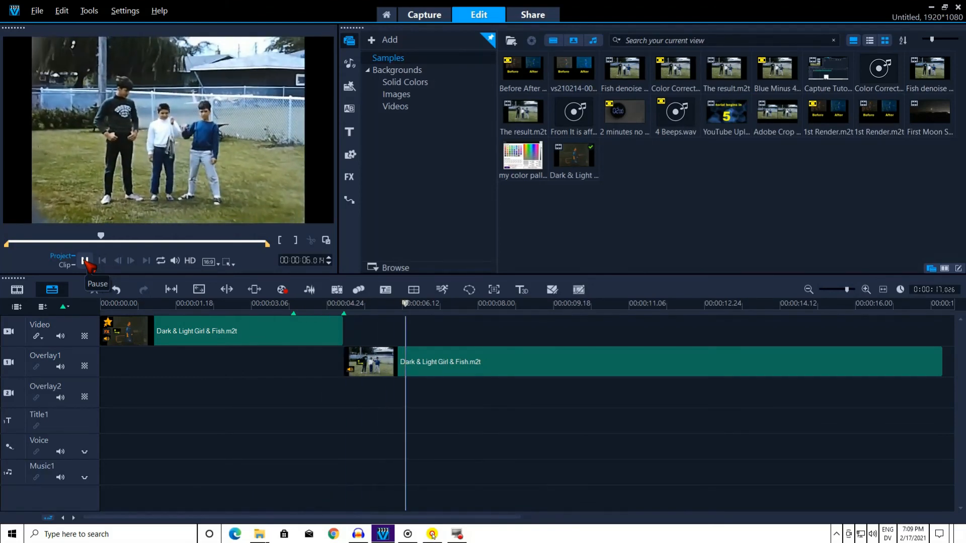
{"action": "left_click", "coordinate": [85, 260]}
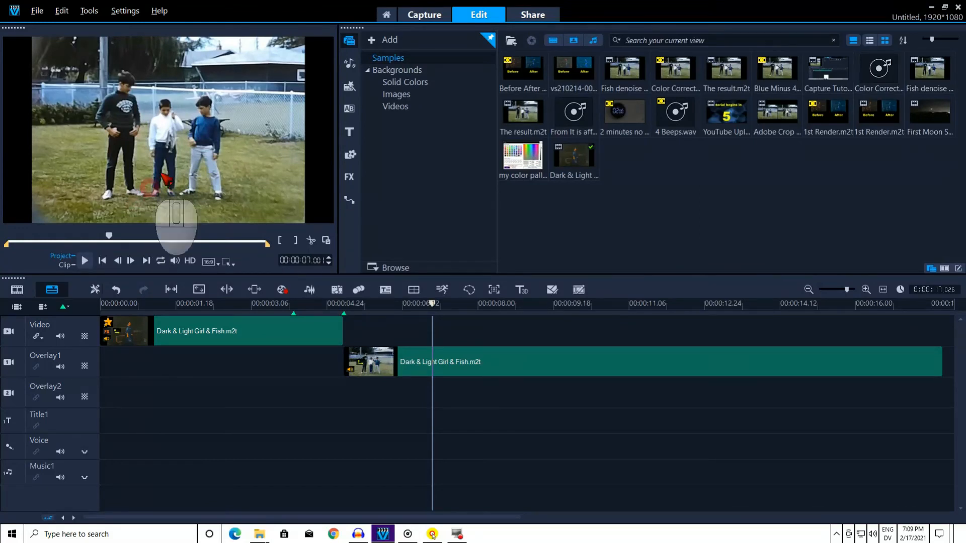
{"action": "left_click", "coordinate": [182, 154]}
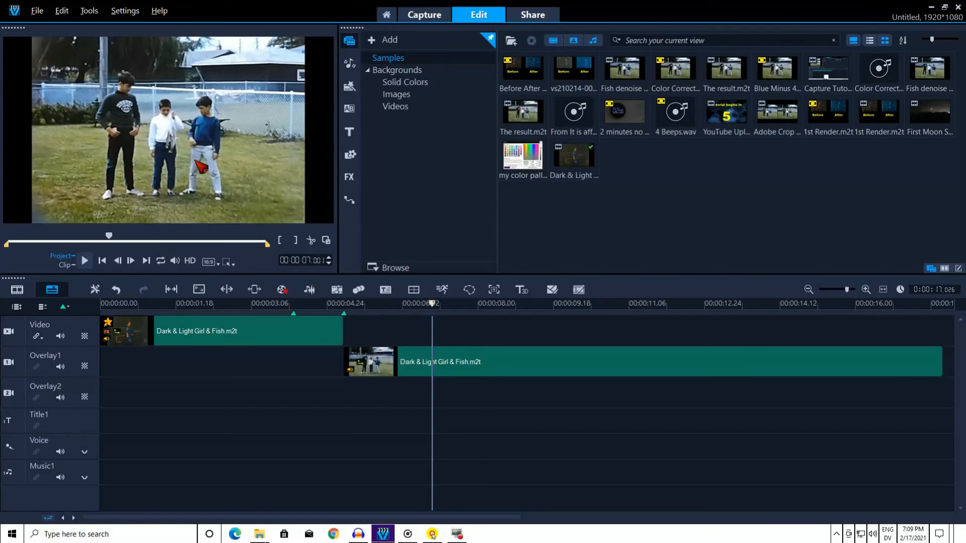
{"action": "left_click", "coordinate": [119, 124]}
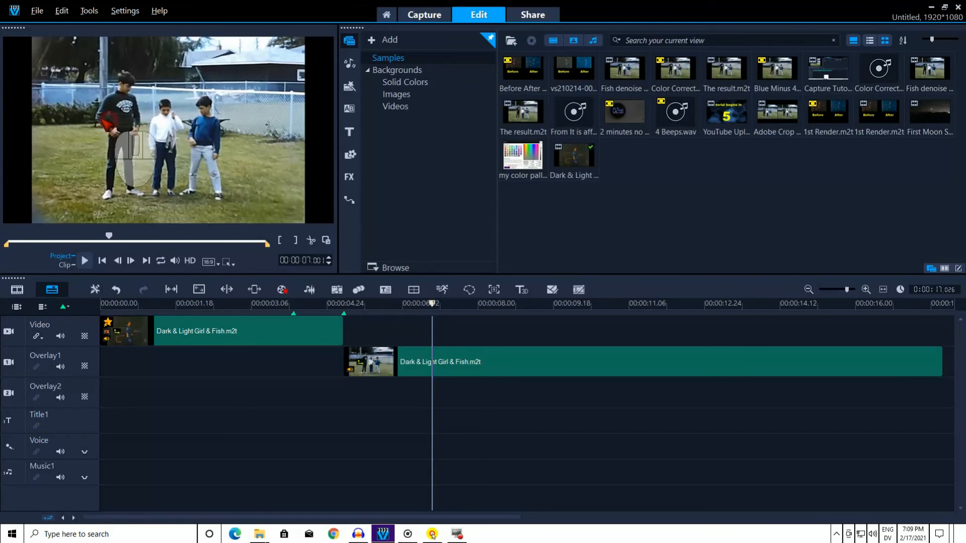
{"action": "left_click", "coordinate": [76, 95]}
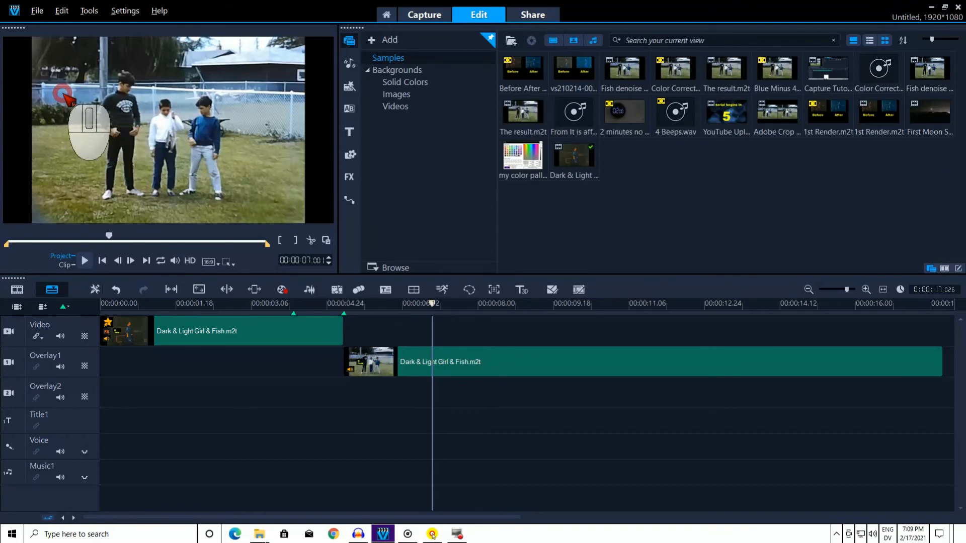